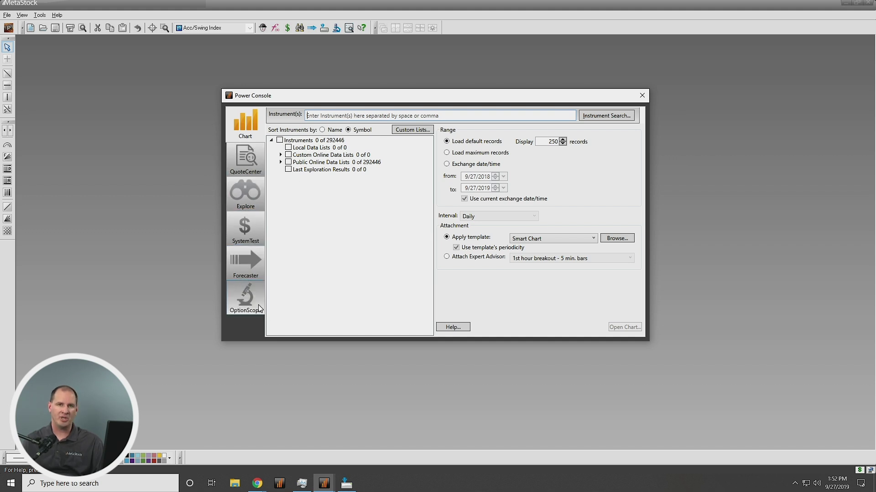
Tick S&P 100 under Index Constituents and open all 101 stocks in QuoteCenter.
click(246, 162)
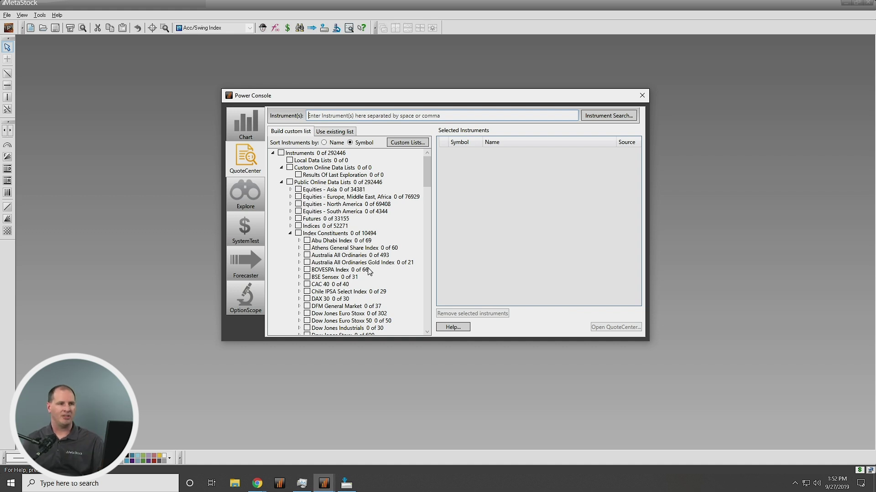
scroll(367, 267, down, 1)
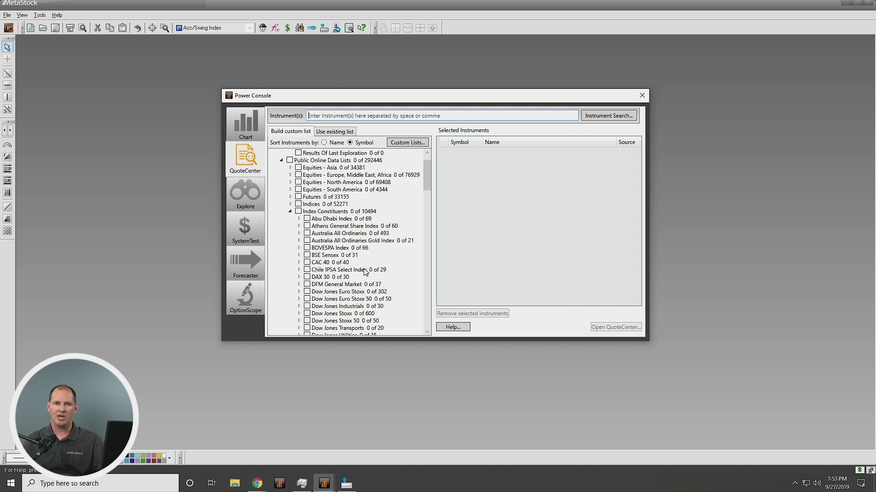
scroll(363, 272, down, 6)
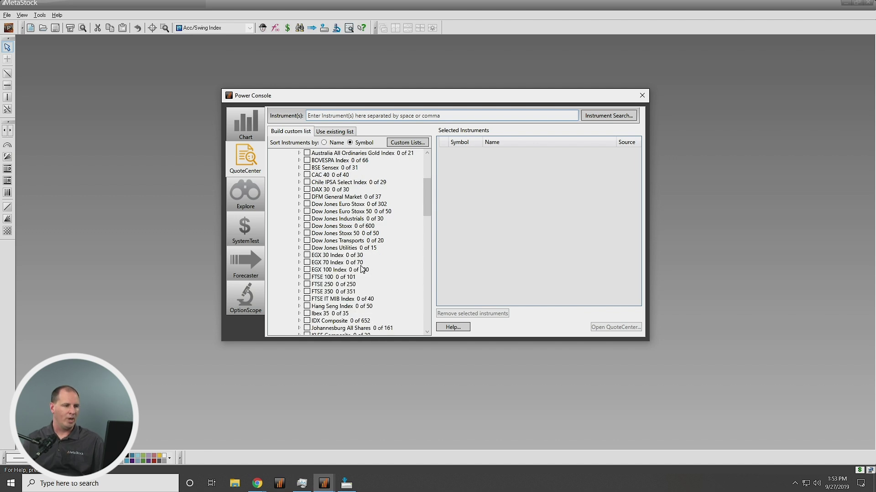
scroll(360, 271, down, 2)
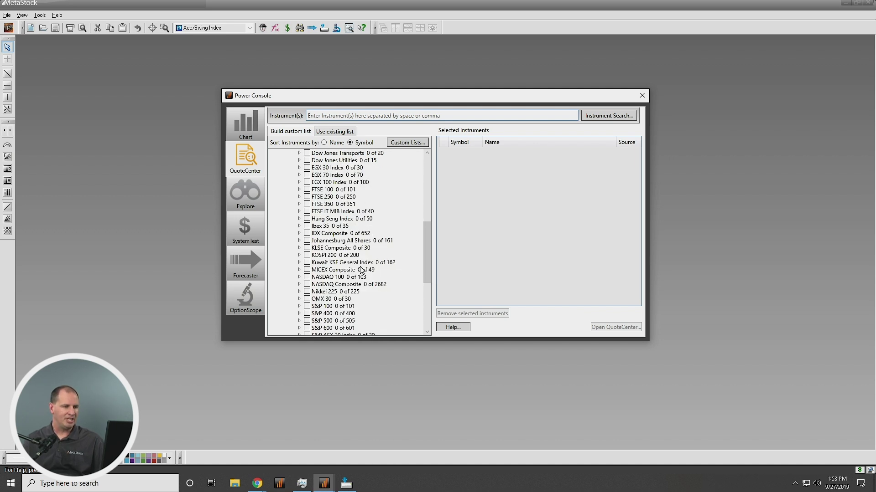
click(308, 307)
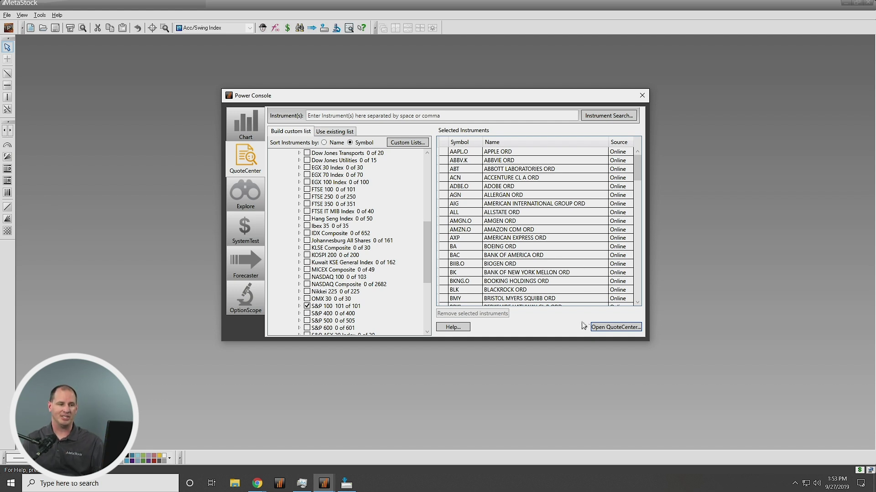
click(605, 327)
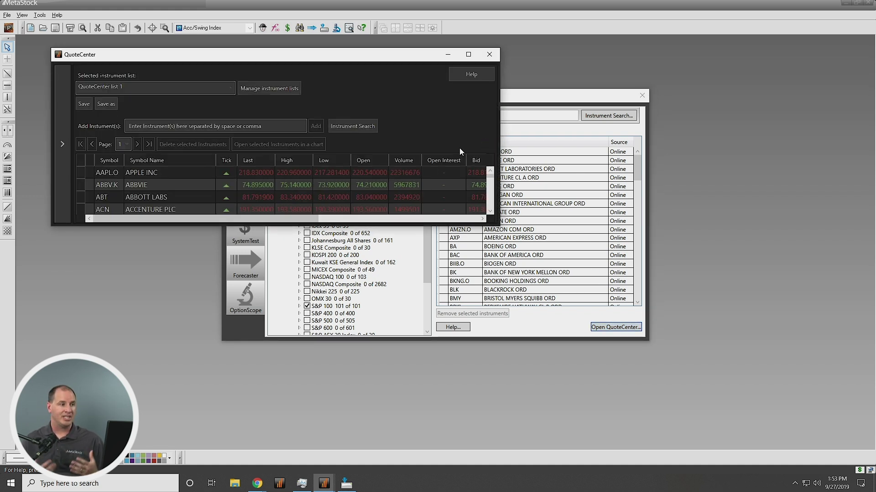
Maximize the QuoteCenter window and sort the quotes by Volume, lowest first.
click(467, 55)
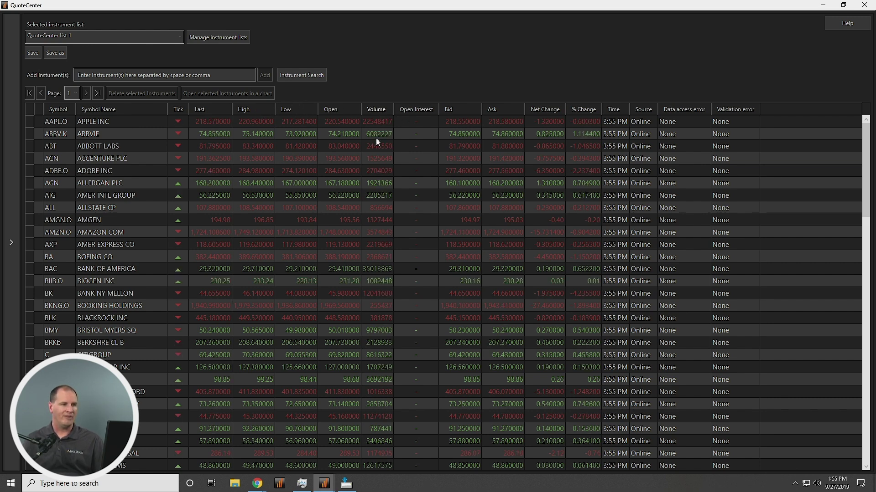
click(380, 110)
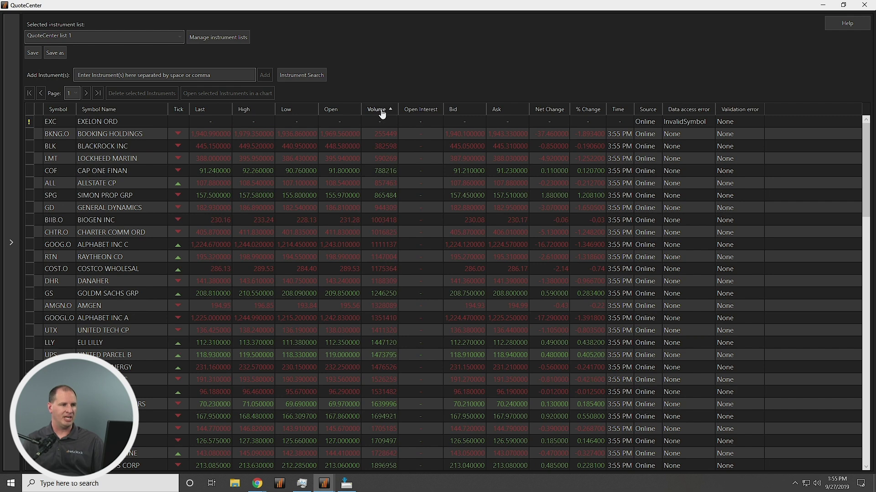
Sort Volume highest first, select WFC, then restore the window and move it right.
click(382, 112)
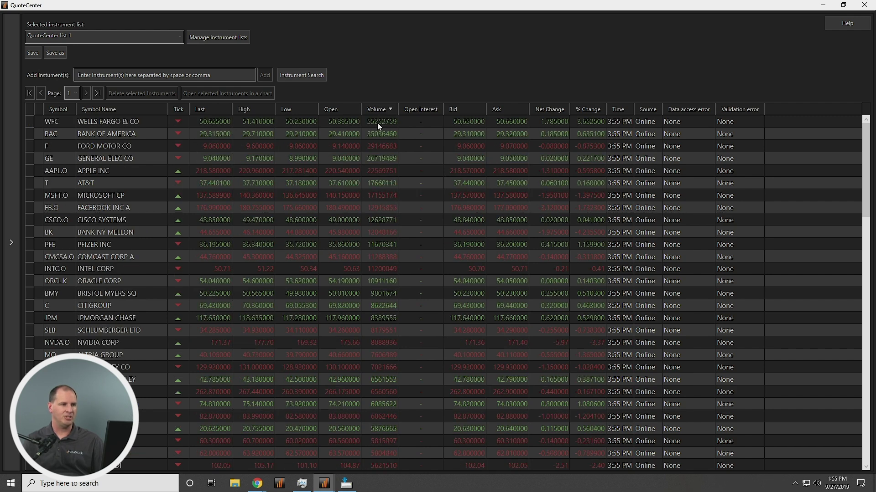
click(377, 122)
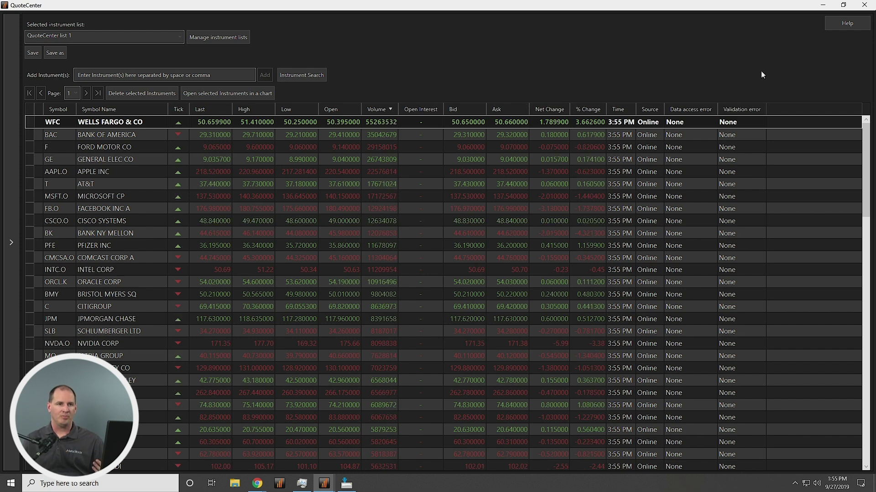
click(842, 12)
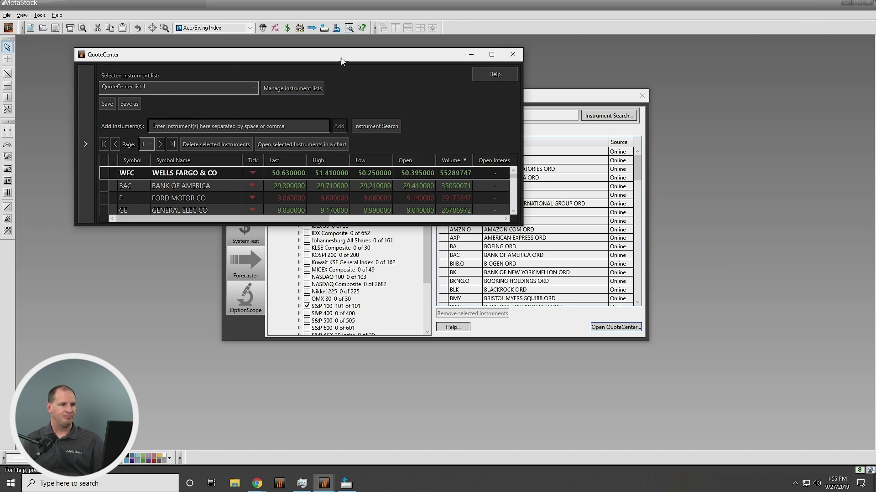
drag(333, 59, 634, 59)
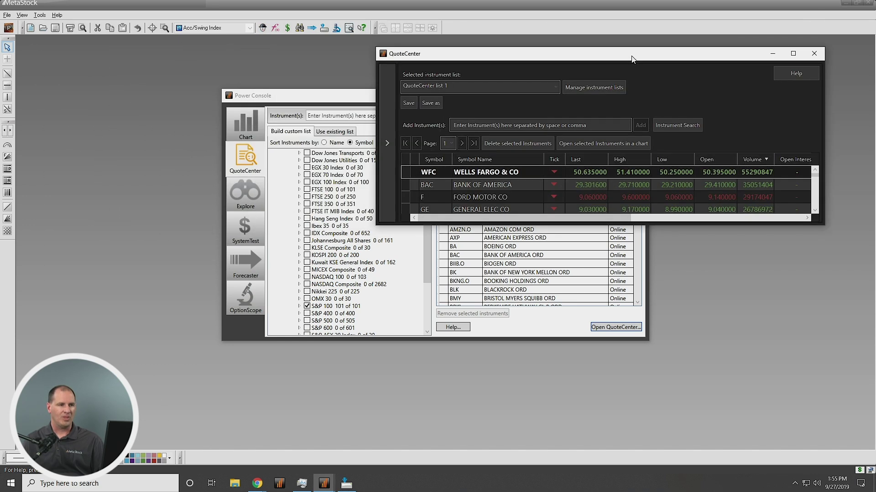
Open charts for WFC, BAC, F, GE and AAPL.O, making the quote list taller.
double_click(489, 177)
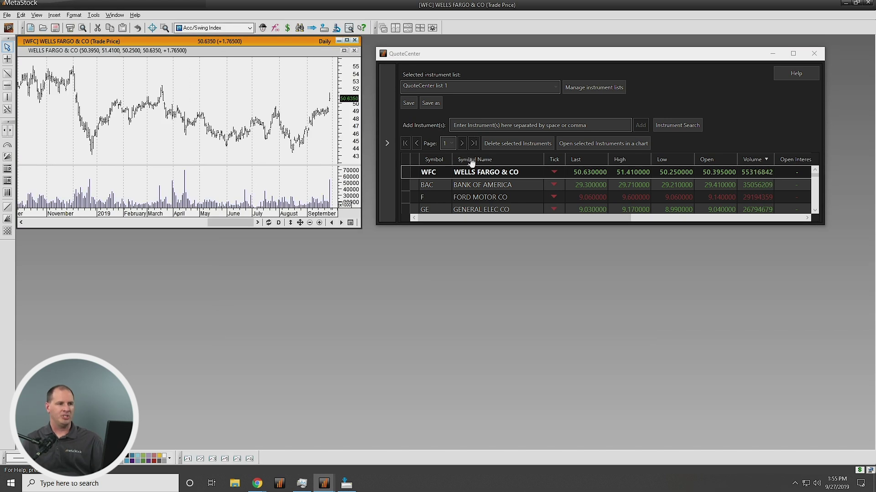
double_click(461, 188)
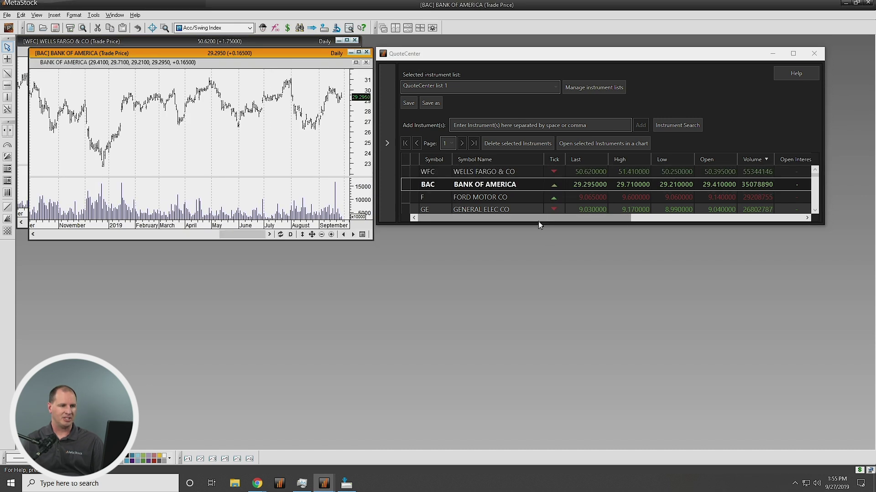
drag(536, 227, 538, 421)
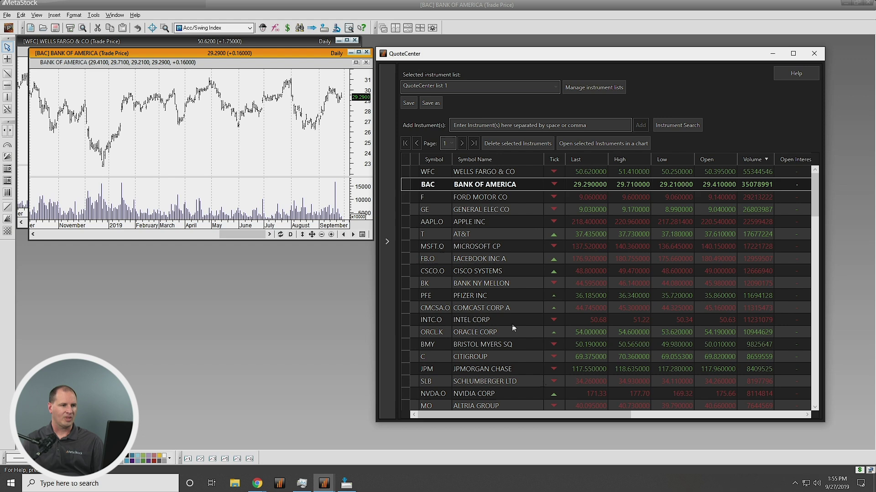
click(464, 202)
double_click(464, 202)
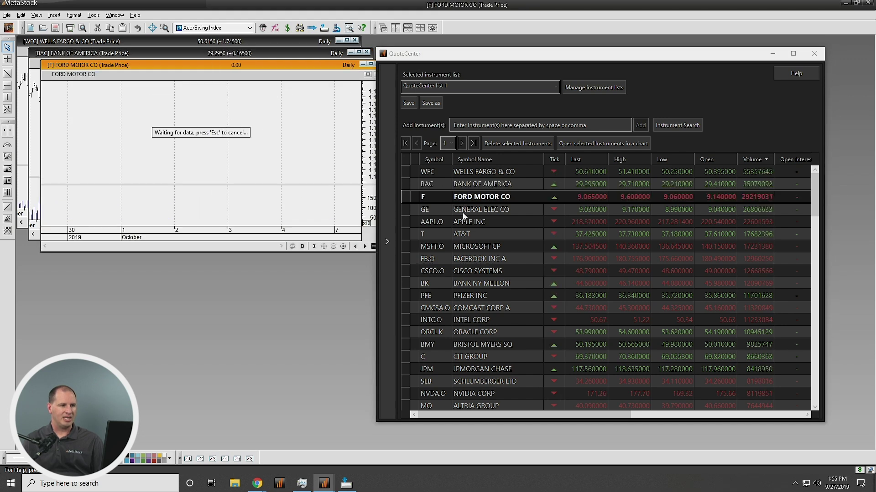
double_click(463, 213)
double_click(460, 222)
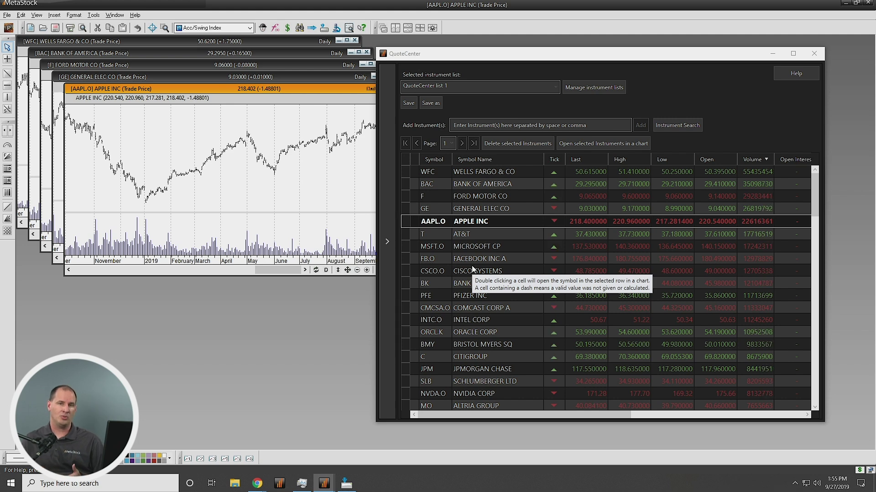
click(518, 128)
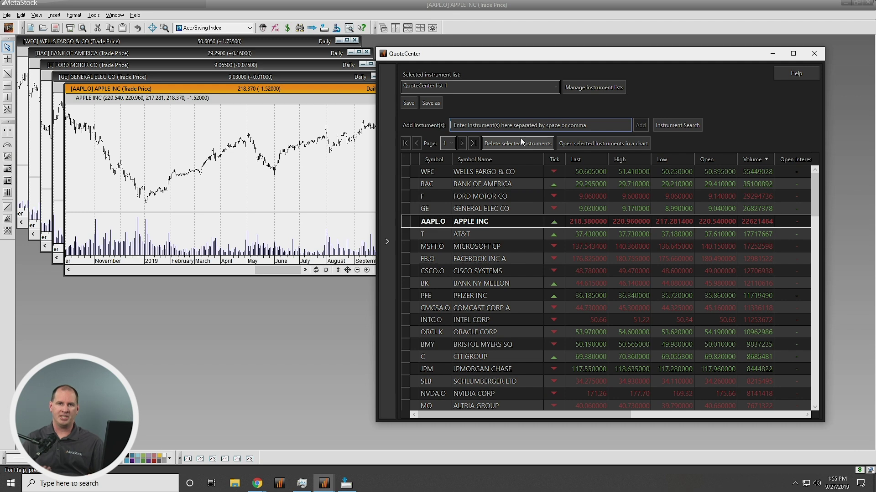
Add DB to the quote list, briefly opening and closing Instrument Search.
text(DB)
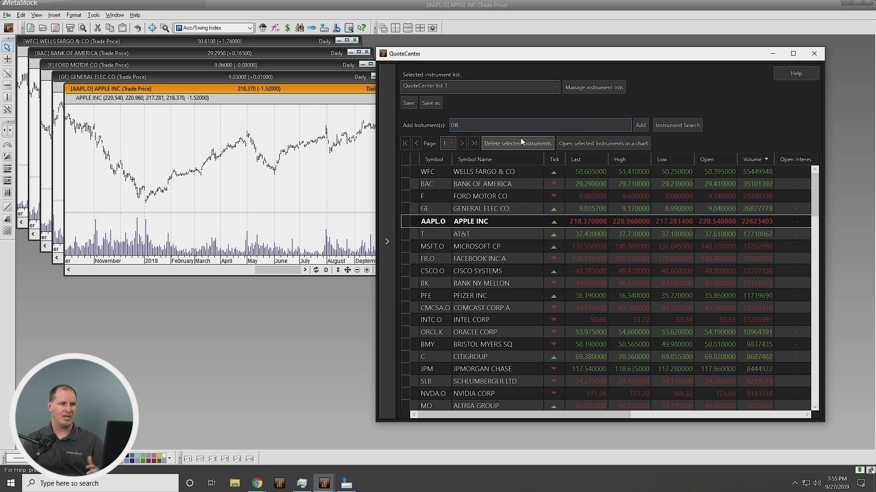
click(642, 128)
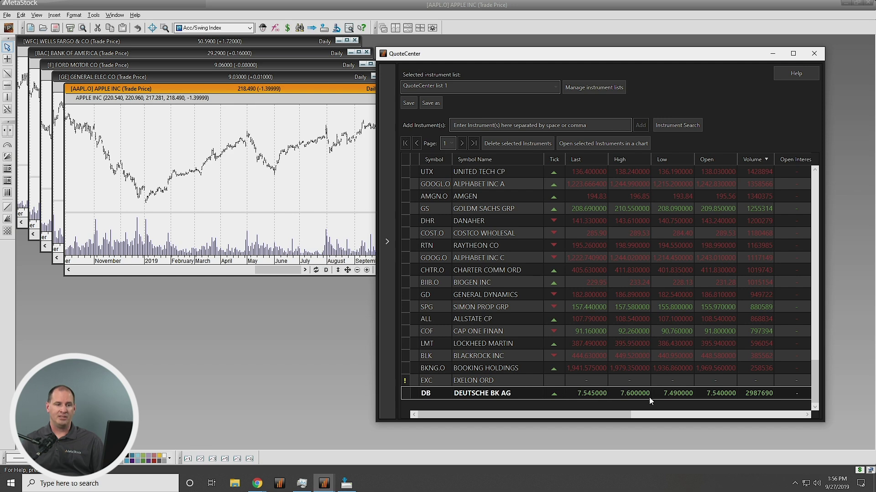
click(668, 125)
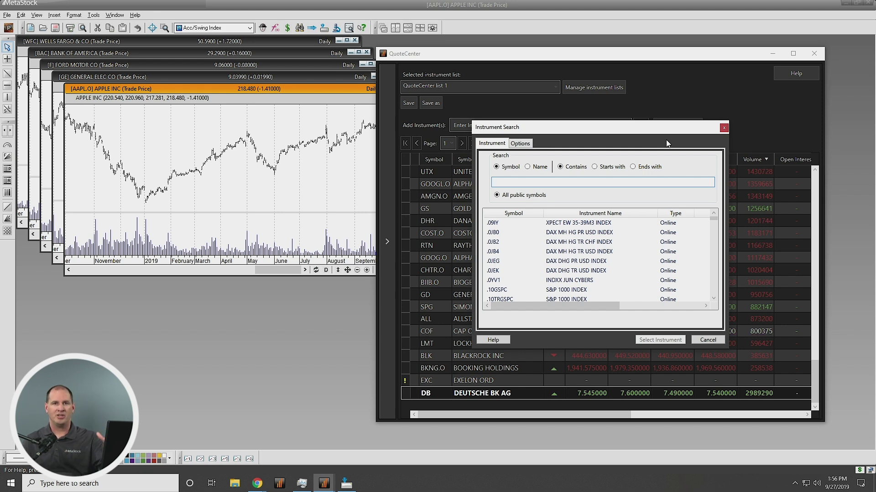
click(724, 128)
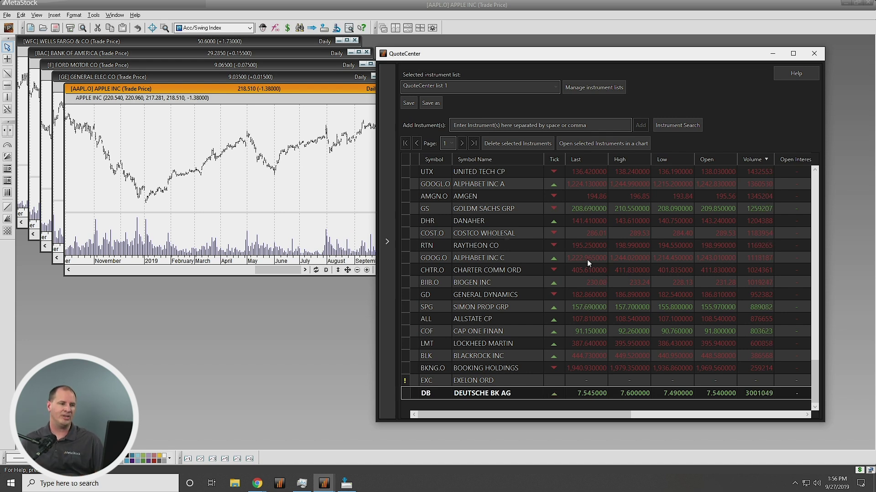
click(491, 220)
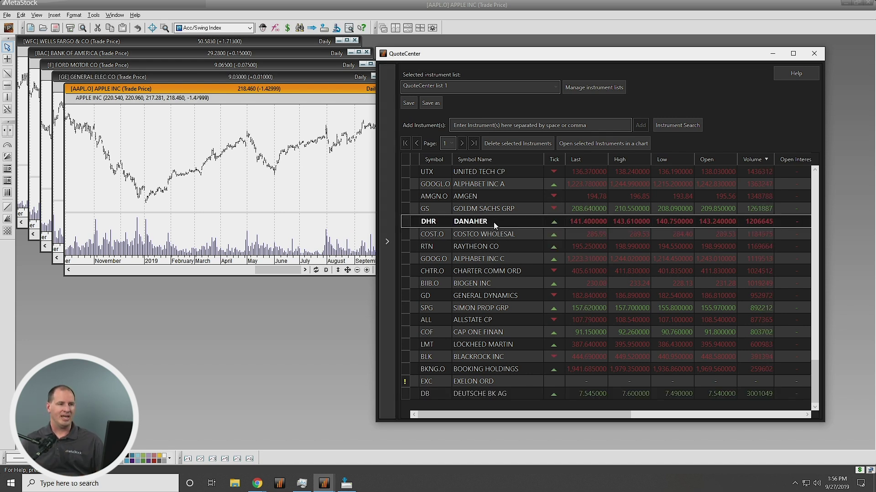
Remove Danaher and AMGEN from the quote list.
click(520, 144)
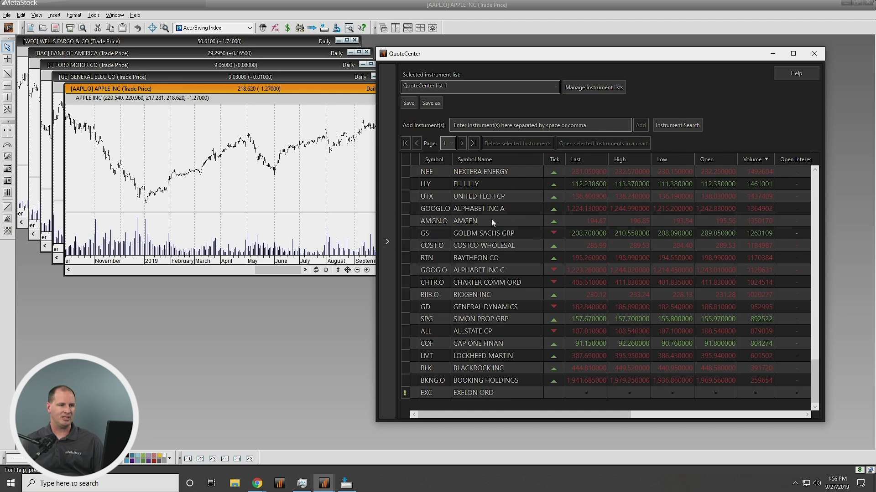
right_click(489, 221)
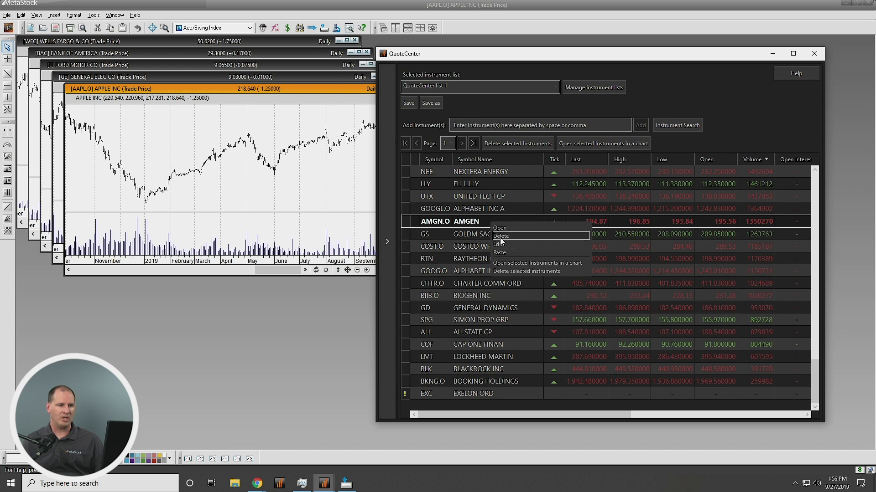
click(500, 236)
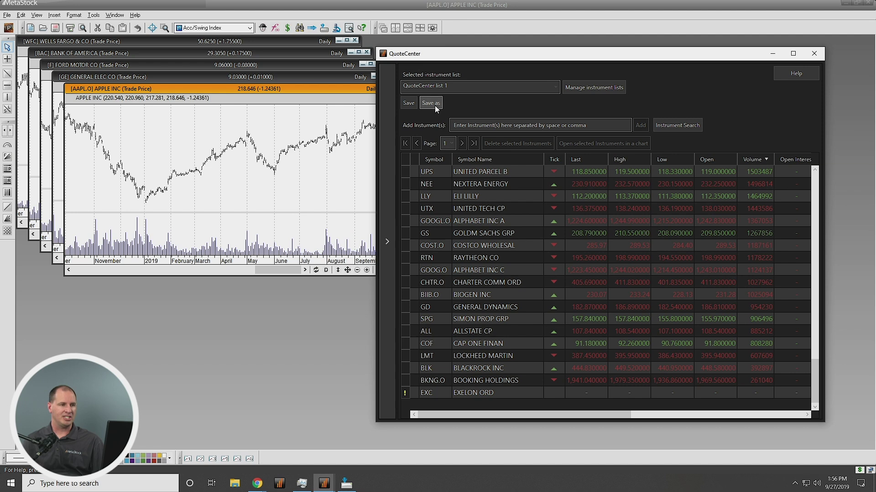
Save the quote list under the name 'Demo List'.
click(434, 105)
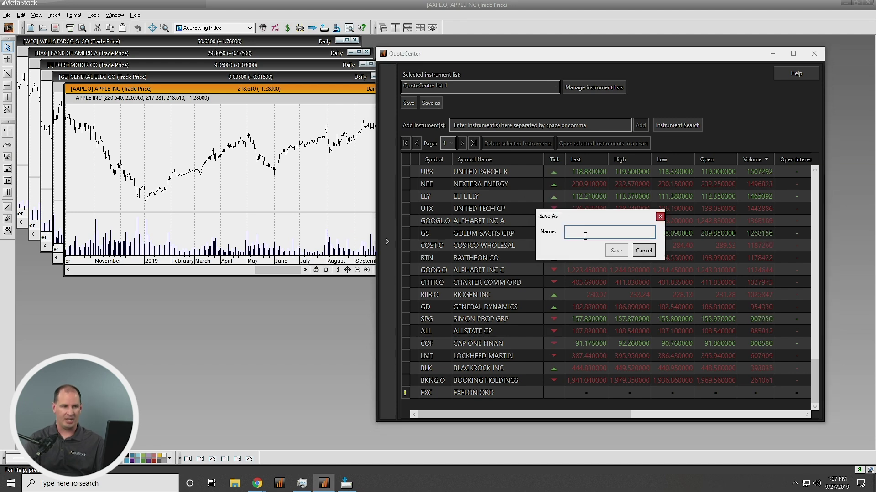
text(Demo List)
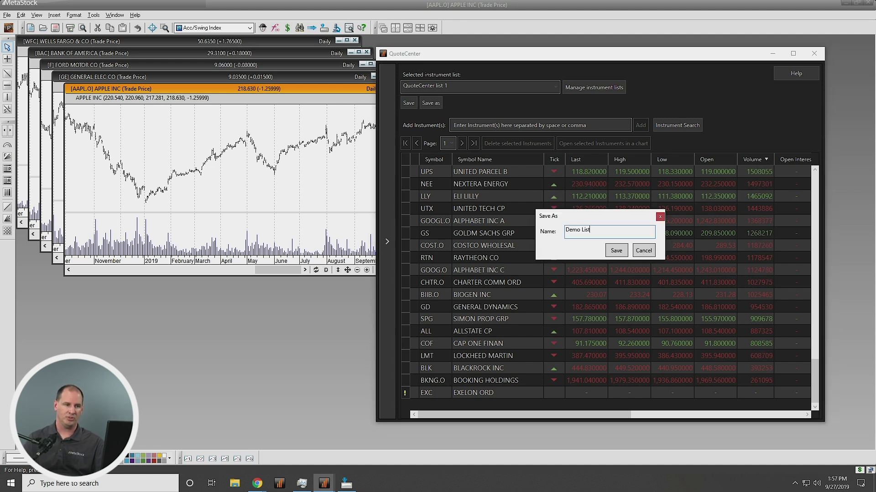
click(616, 250)
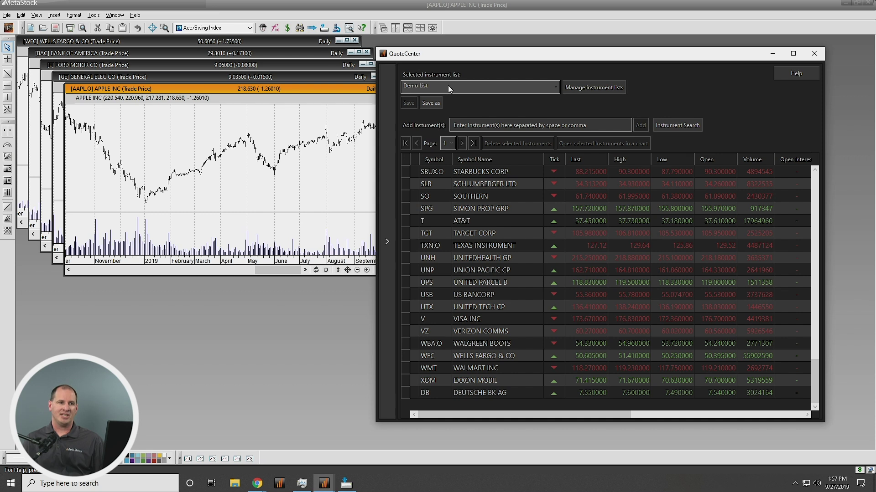
click(513, 83)
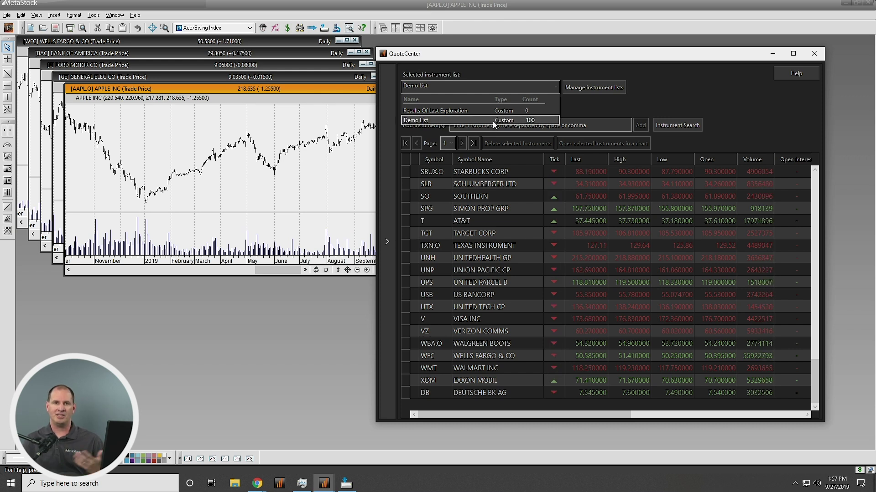
click(493, 121)
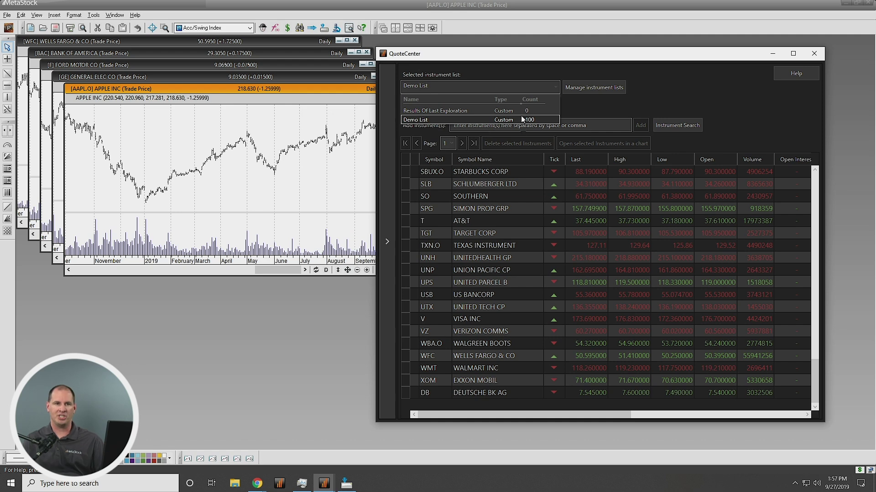
click(586, 88)
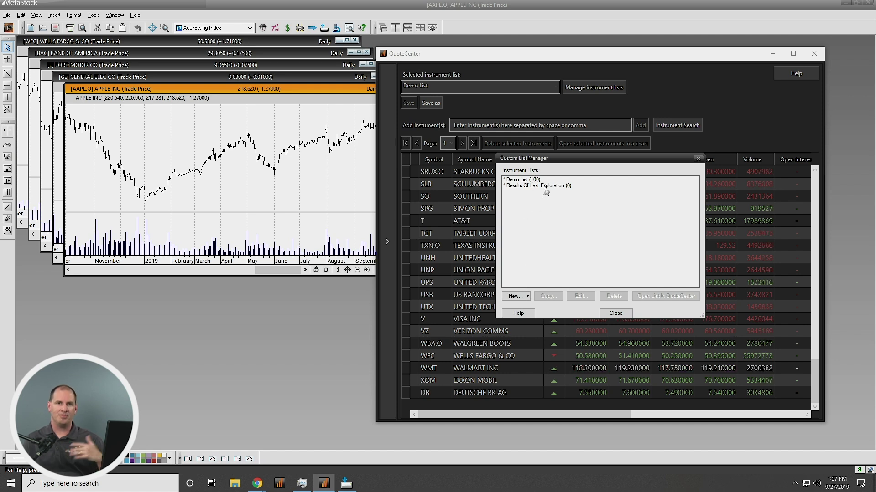
click(621, 314)
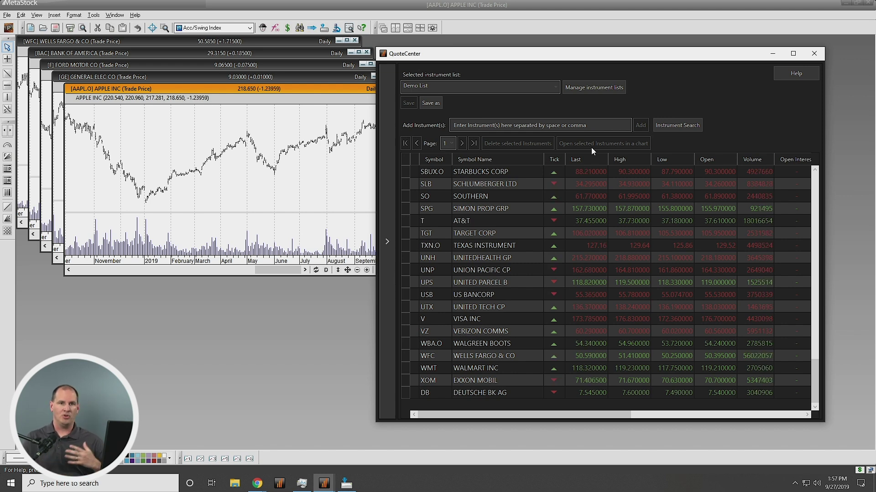
click(391, 243)
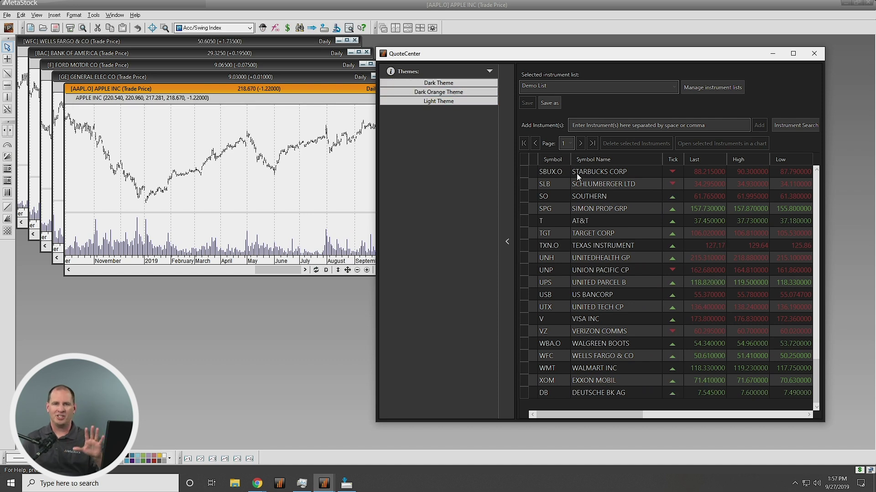
click(438, 92)
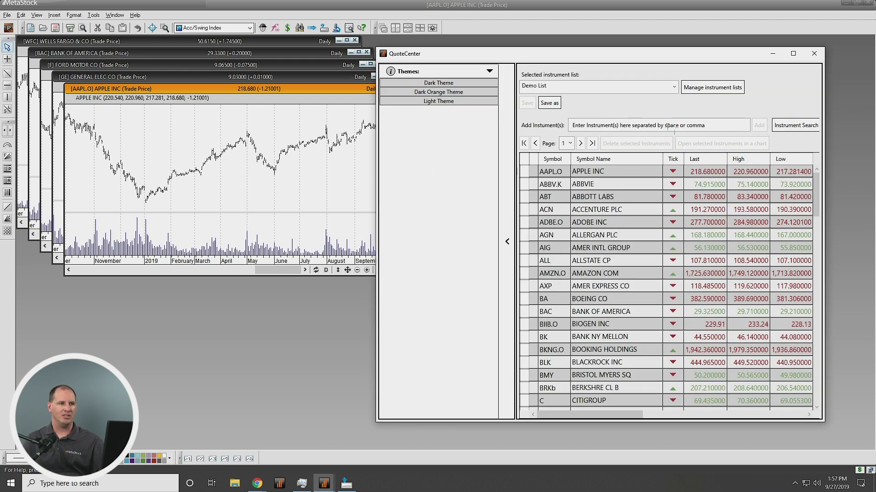
click(441, 83)
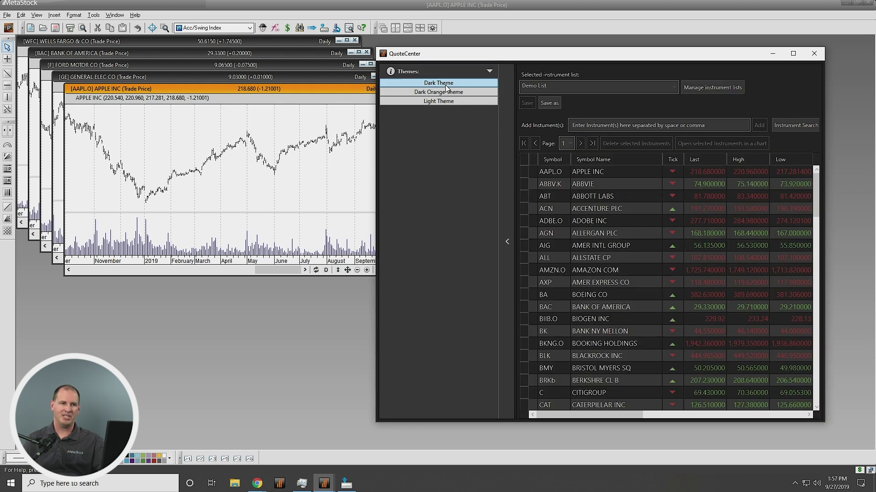
click(507, 243)
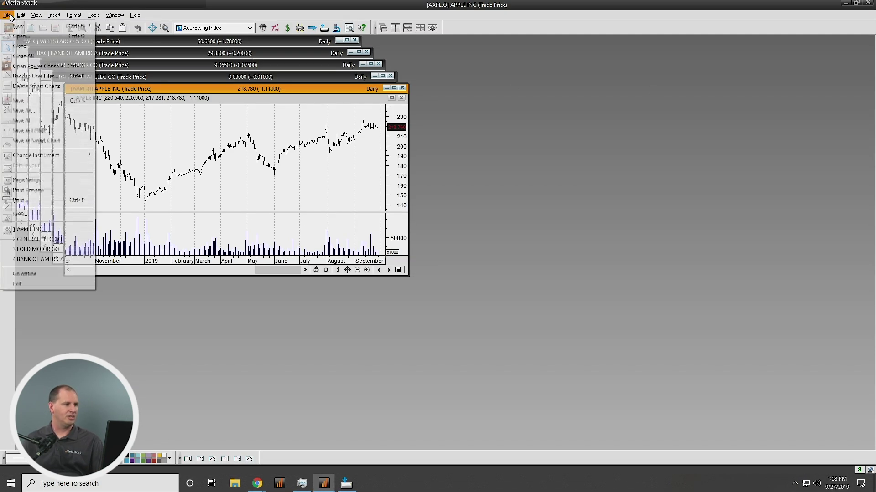
Close all chart windows with File > Close All and bring up the Power Console.
click(21, 55)
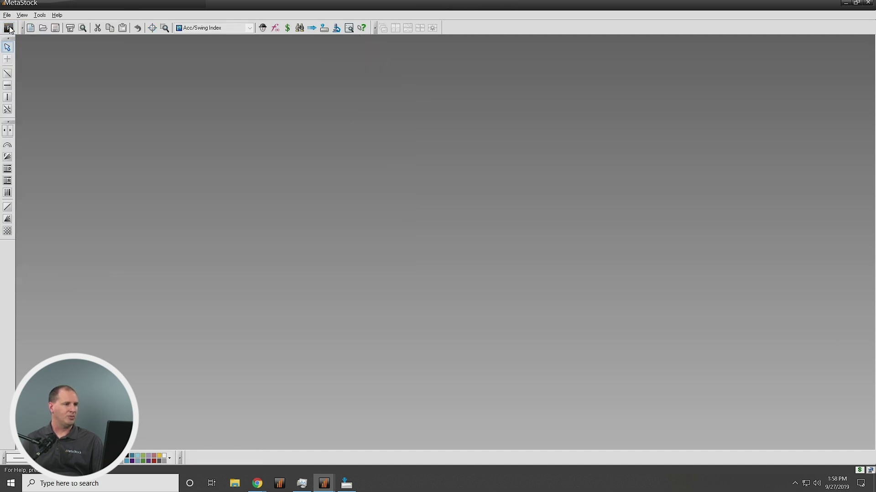
click(9, 29)
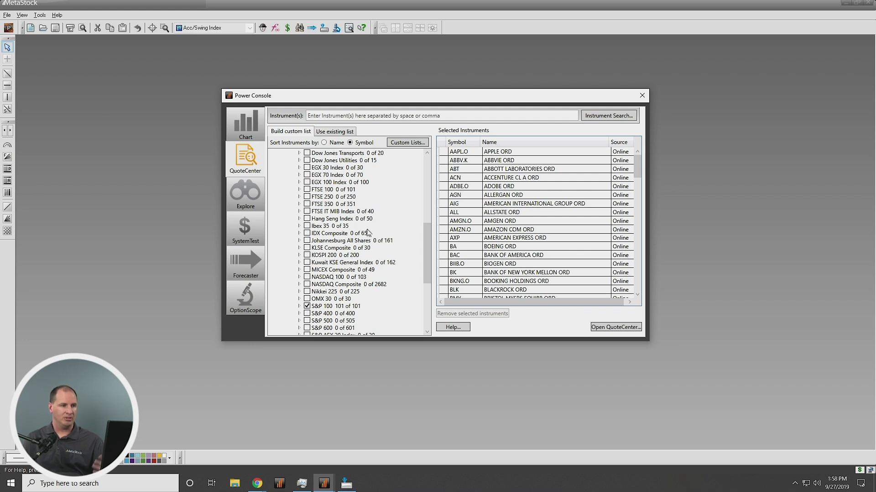
Remove the eleven instruments from AAPL.O through AXP from Selected Instruments.
click(476, 187)
click(502, 246)
click(498, 274)
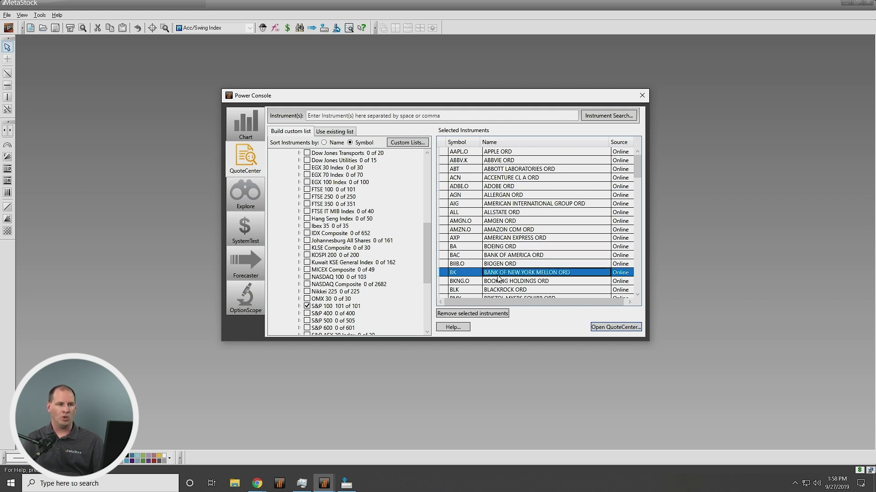
click(513, 188)
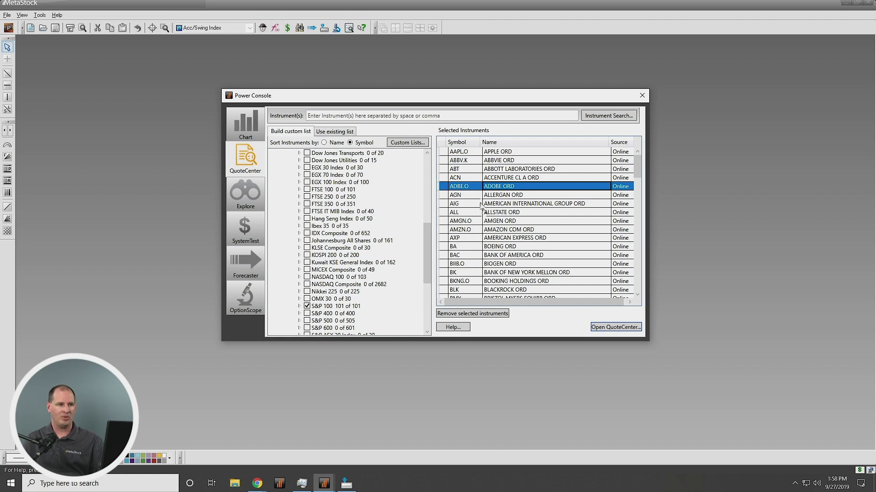
click(497, 153)
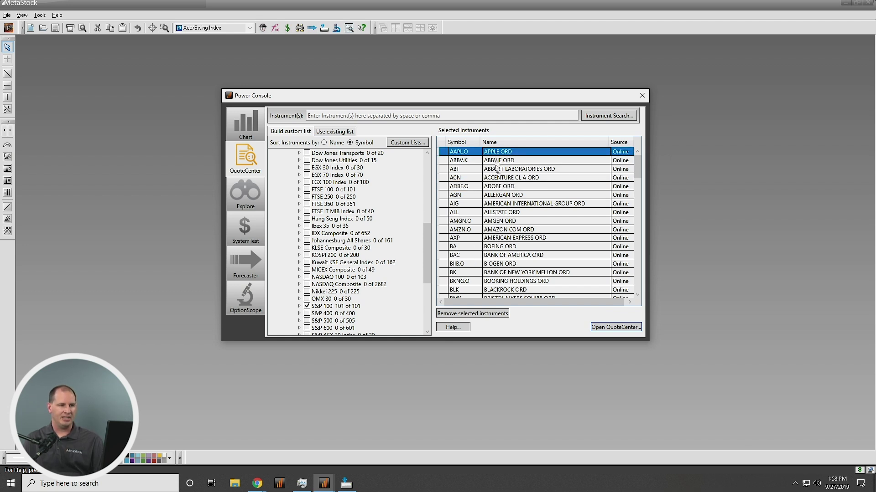
drag(497, 170, 498, 239)
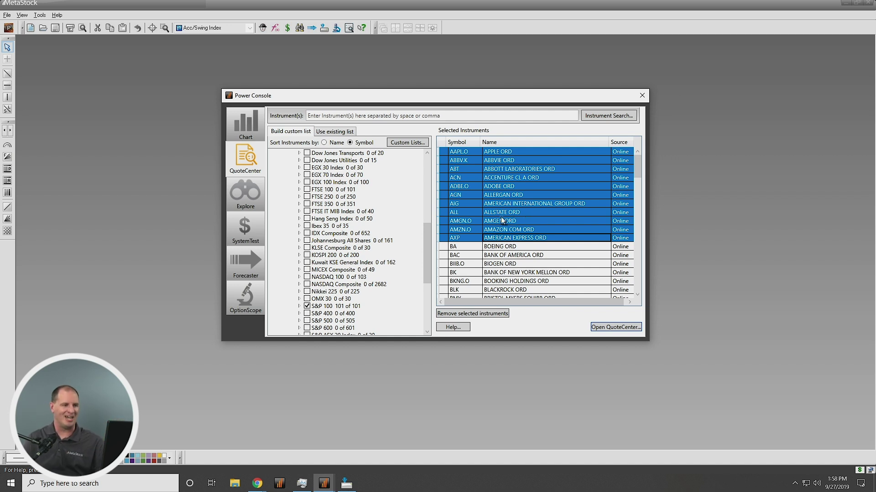
click(487, 318)
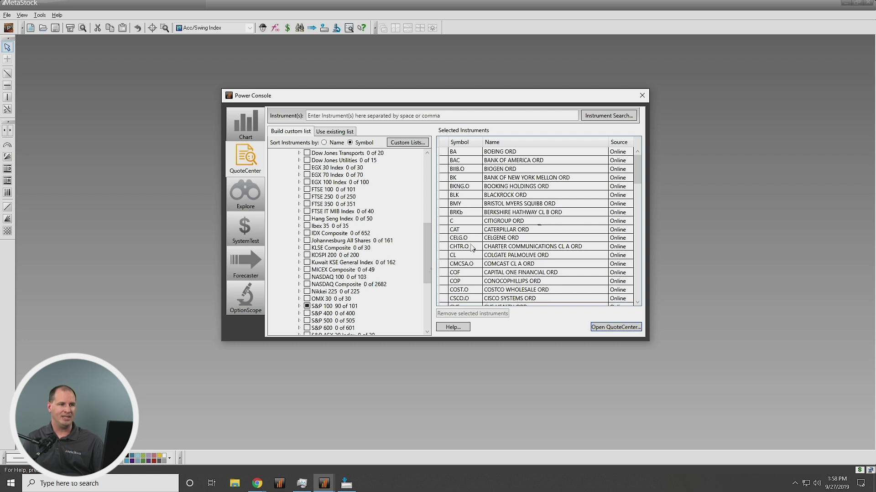
Remove EXELON ORD from the selected instruments, leaving 89 of 101.
scroll(584, 206, down, 5)
click(538, 246)
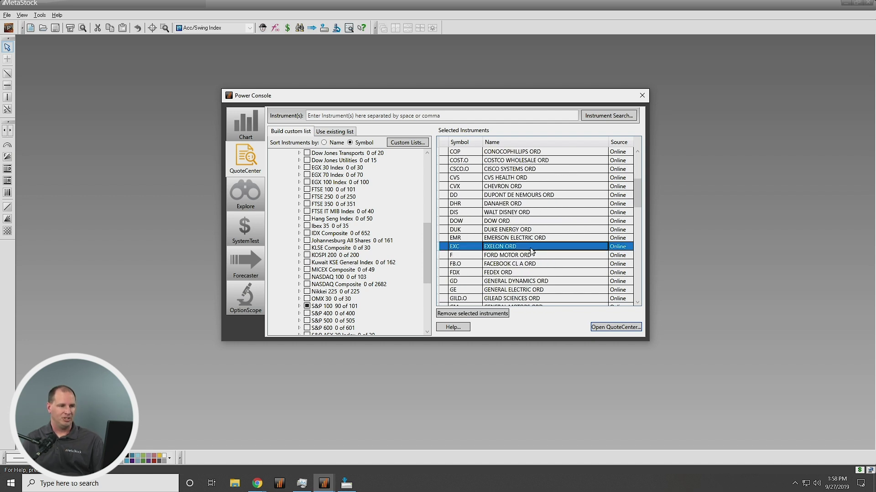
click(485, 315)
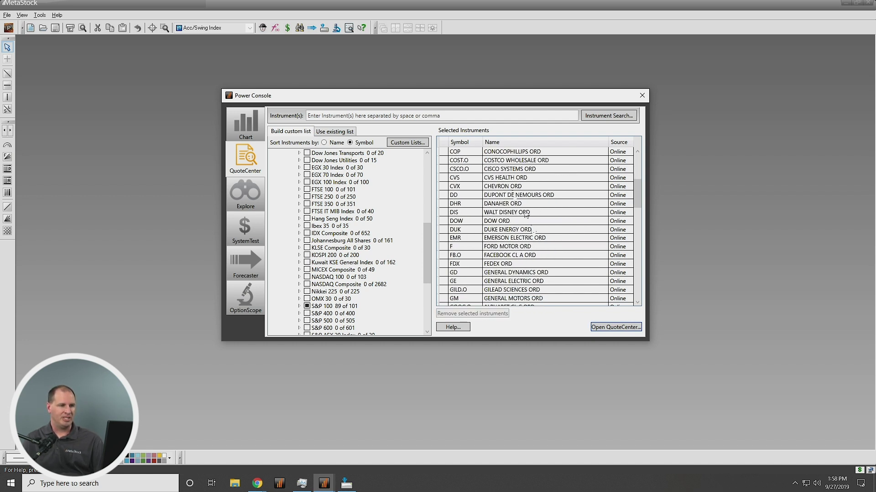
scroll(526, 214, up, 5)
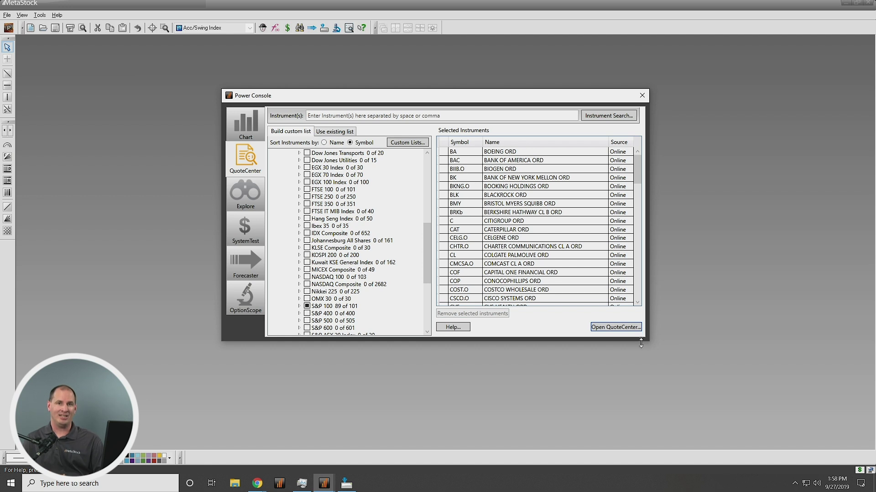
Choose the saved Demo List on the Use existing list tab.
click(335, 132)
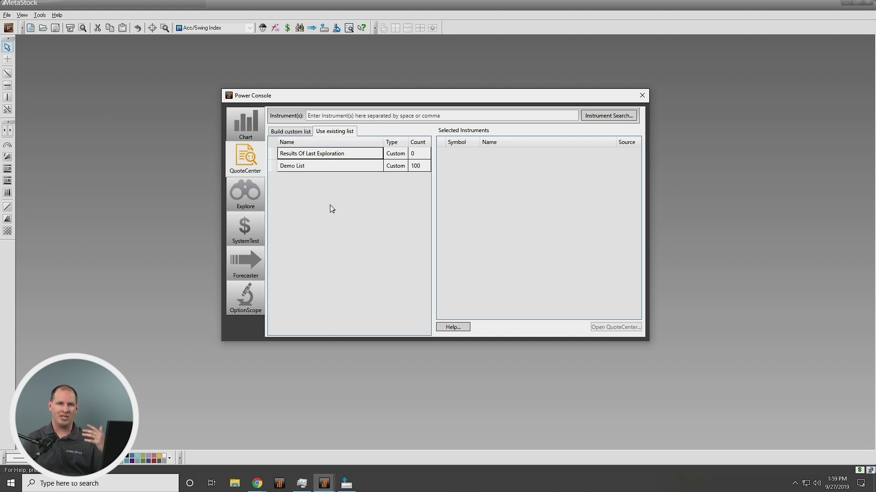
click(321, 172)
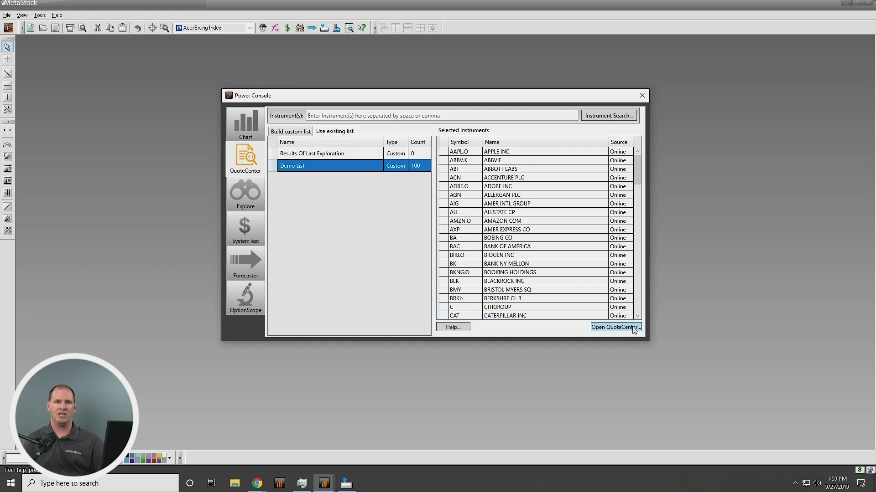
click(291, 131)
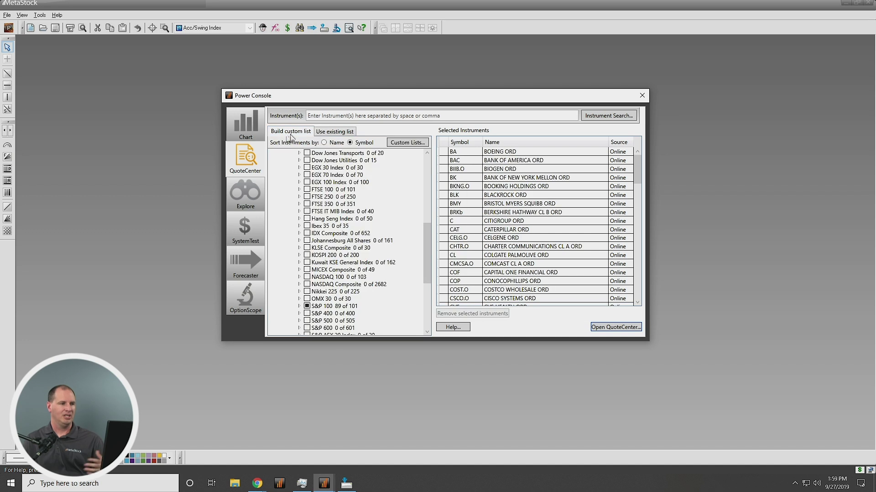
click(328, 133)
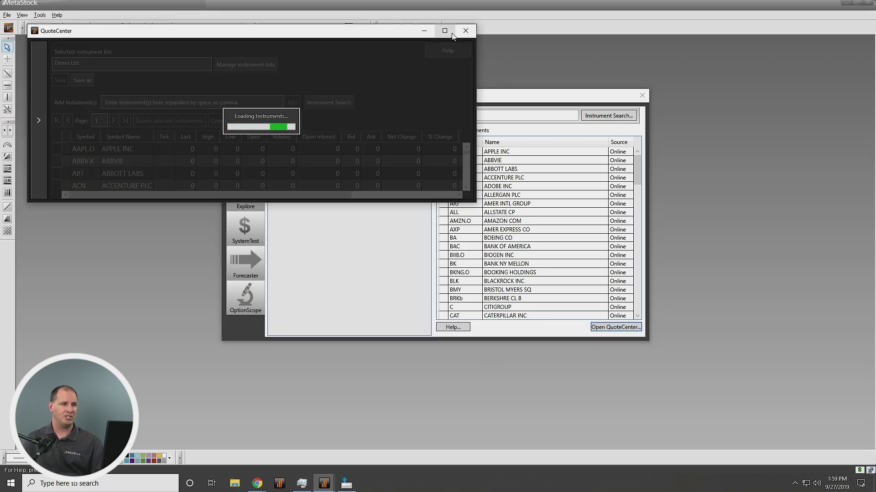
Maximize the Demo List QuoteCenter window to full screen.
click(445, 31)
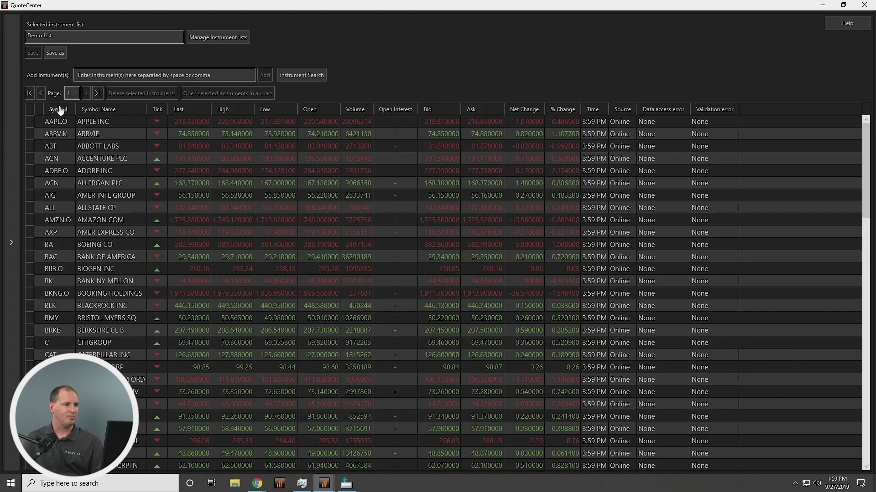